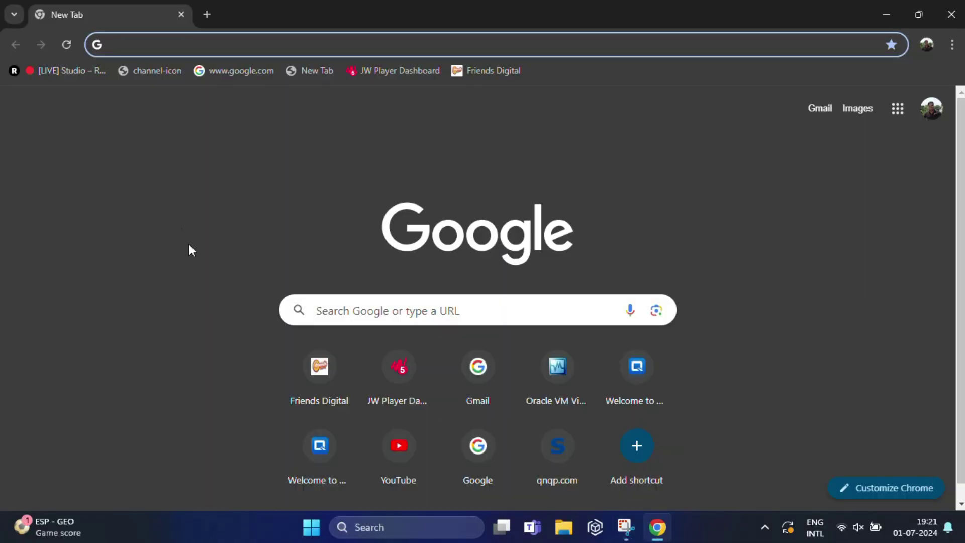
- Search Google for 'vmware' and browse the VMware products list on vmware.com
type("vmware")
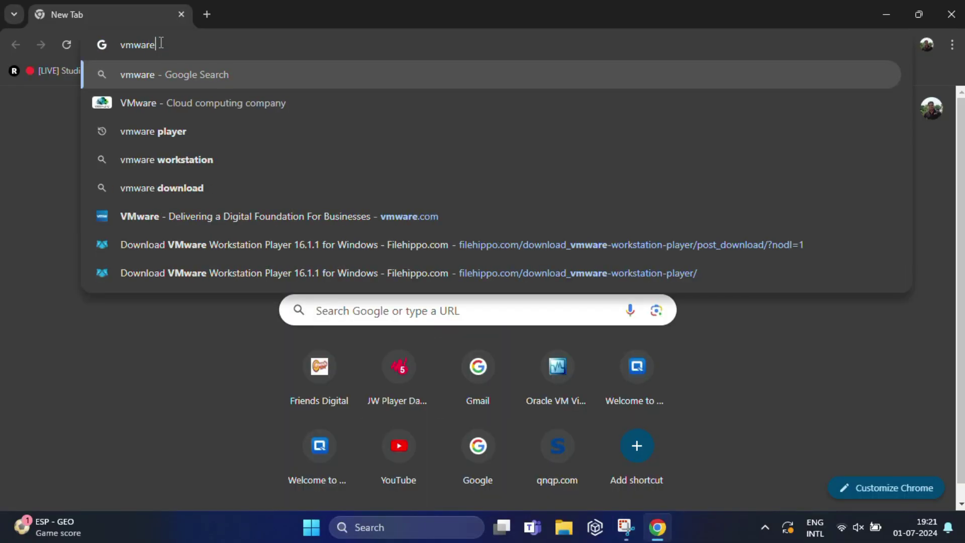
key("Return")
scroll(234, 345, "down", 3)
left_click(236, 410)
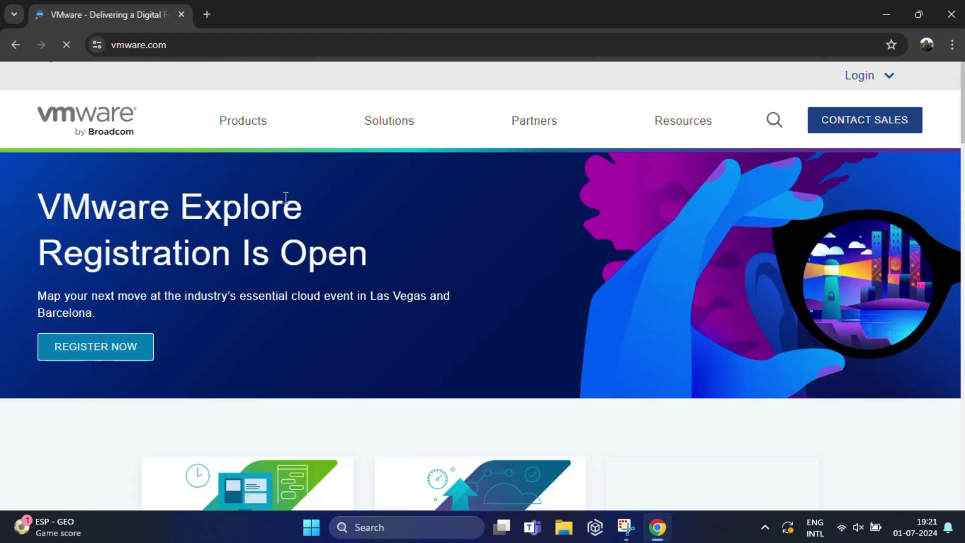
left_click(241, 125)
scroll(447, 243, "down", 2)
scroll(457, 275, "up", 1)
scroll(457, 274, "up", 5)
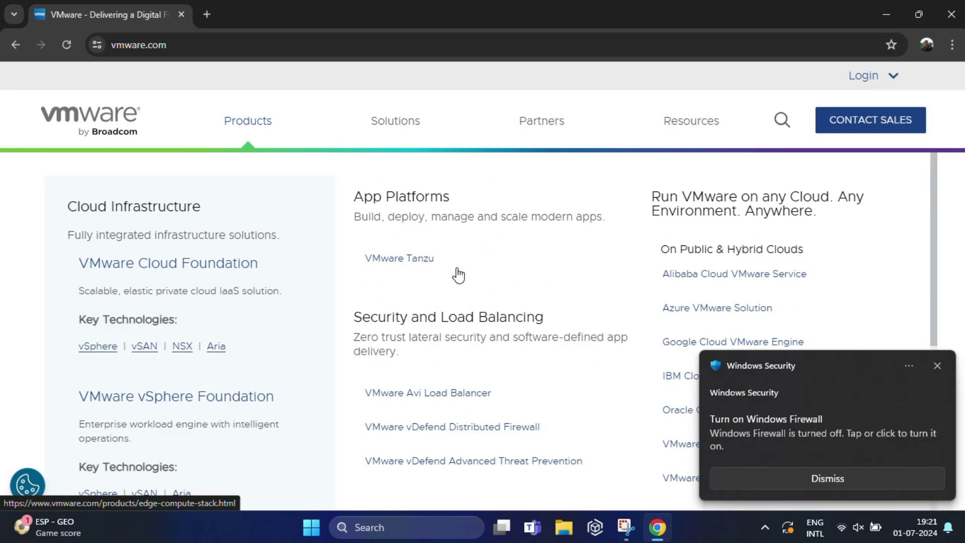
scroll(457, 275, "down", 1)
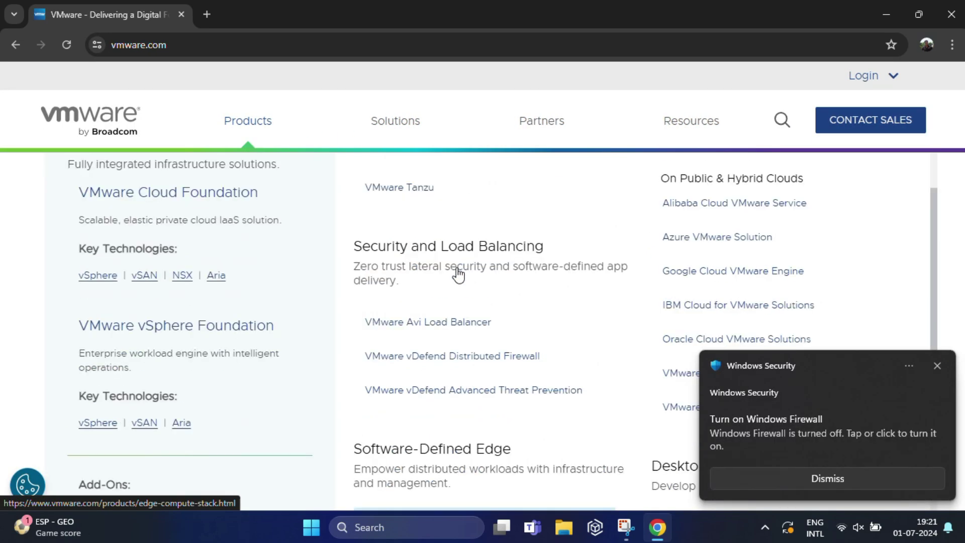
- Dismiss the firewall notification, swap the VMware tab for a new one, and search 'filehippo'
left_click(938, 365)
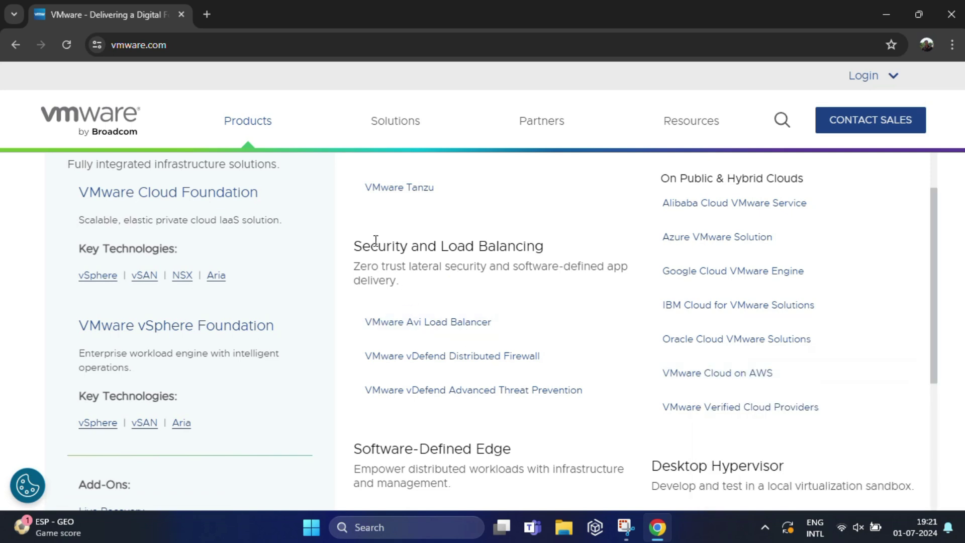
left_click(206, 14)
left_click(182, 14)
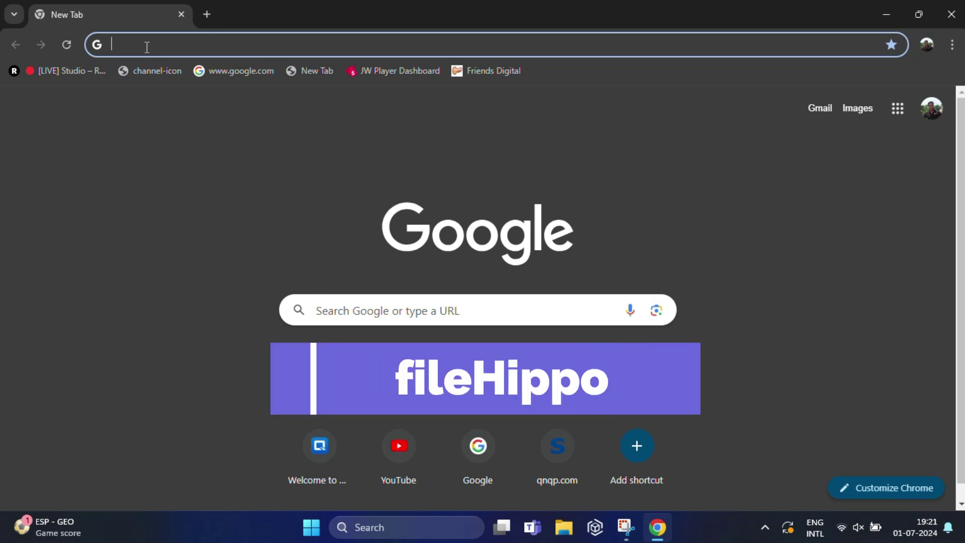
type("file")
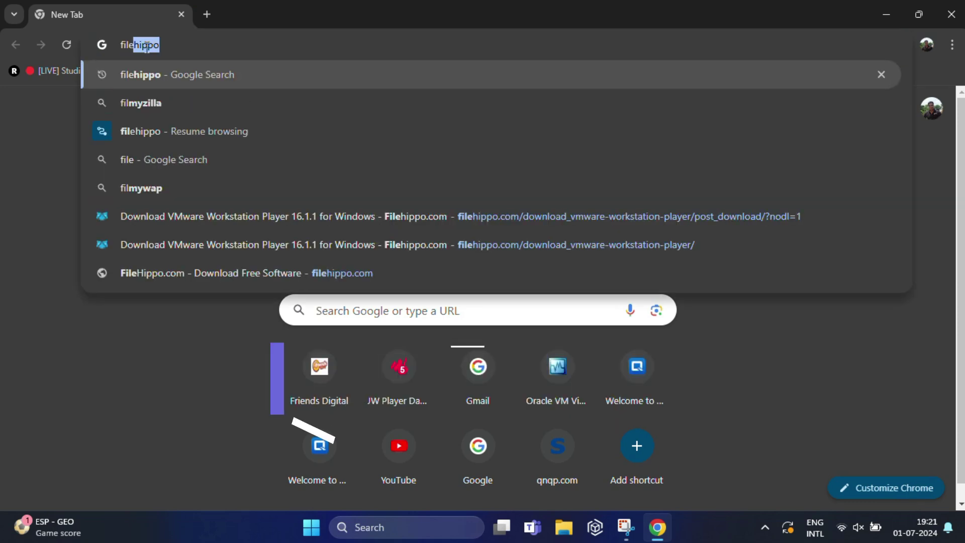
type("hip")
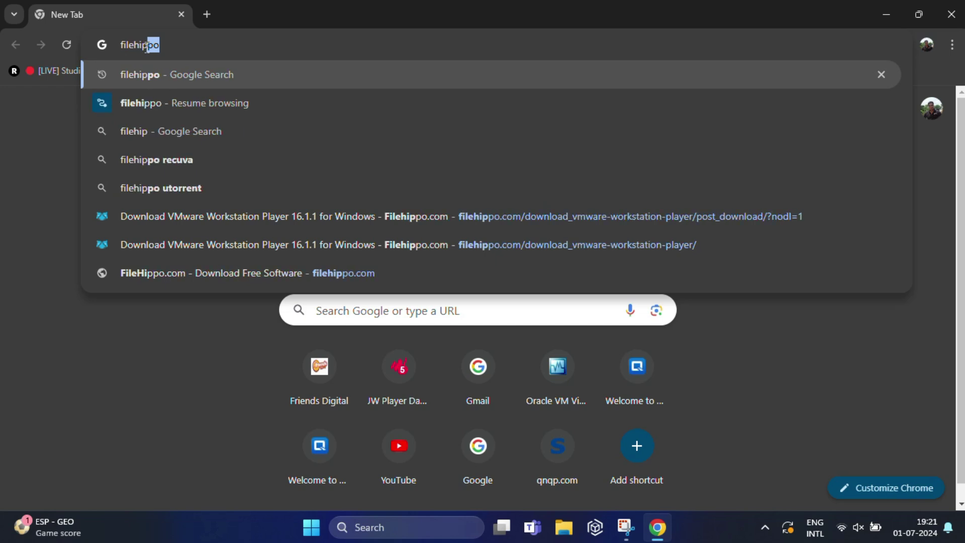
type("p")
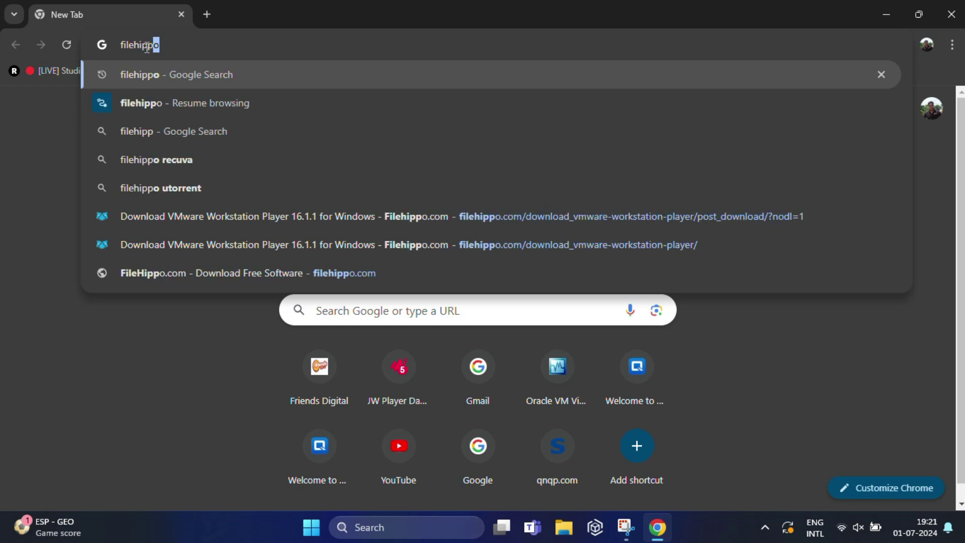
type("o")
key("Return")
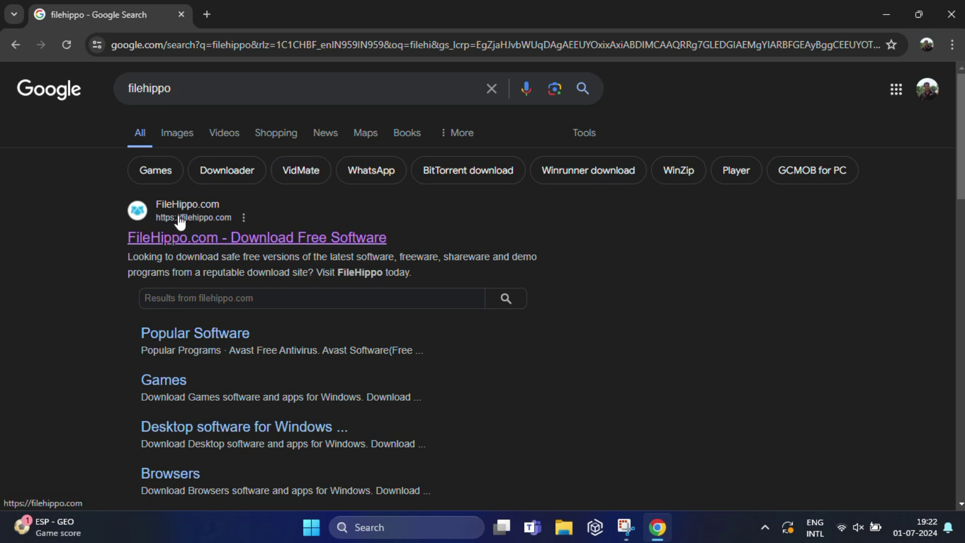
- Open FileHippo.com from the results and search its site for 'VMware workstation player'
left_click(265, 242)
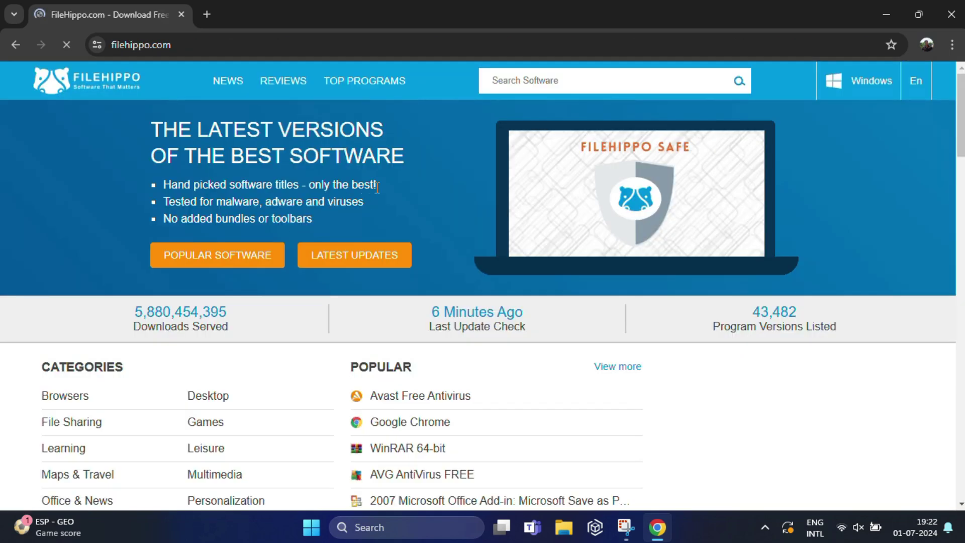
left_click(500, 80)
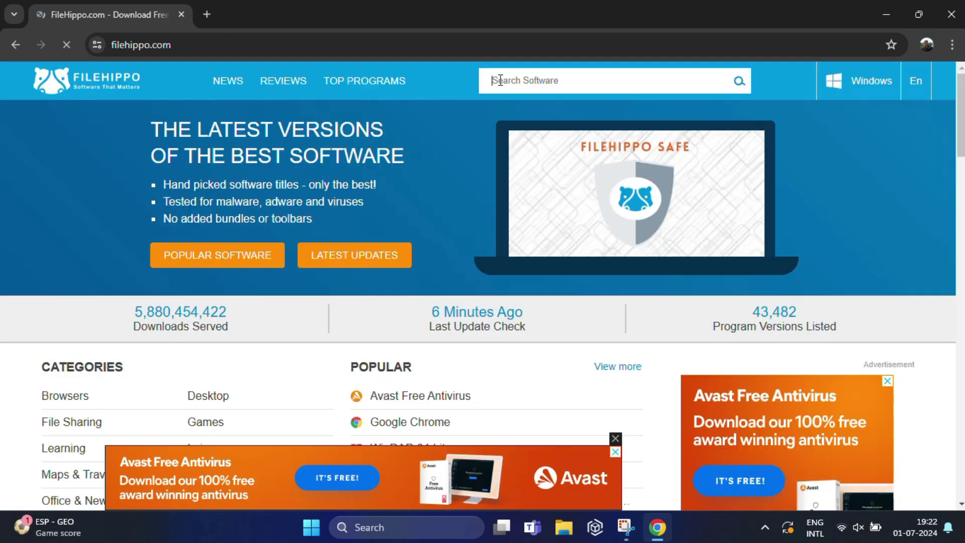
type("V")
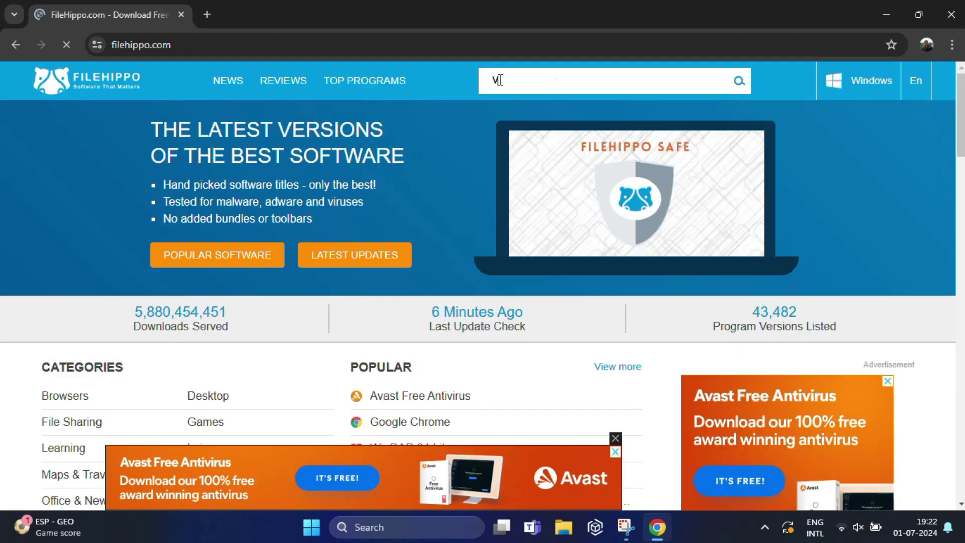
type("Mware wor")
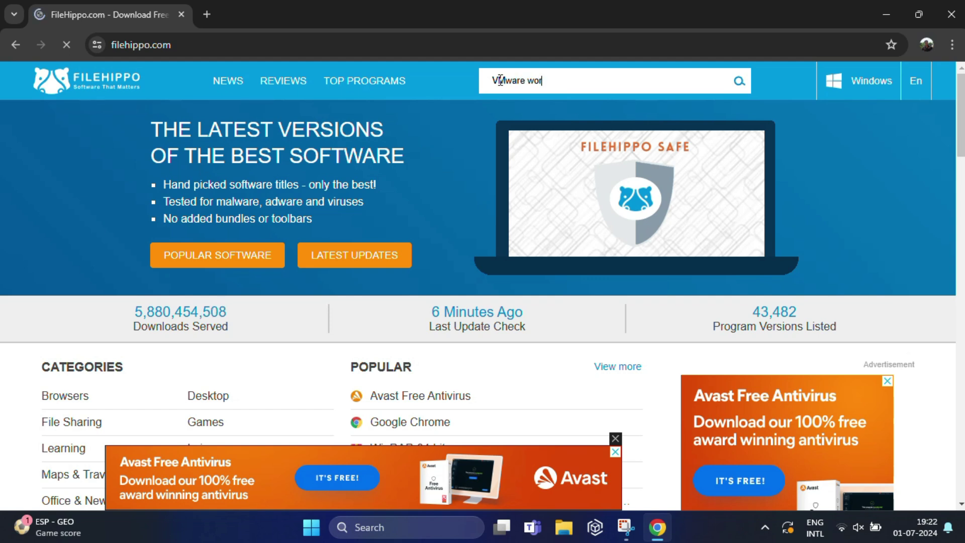
type("kstati")
type("on pla")
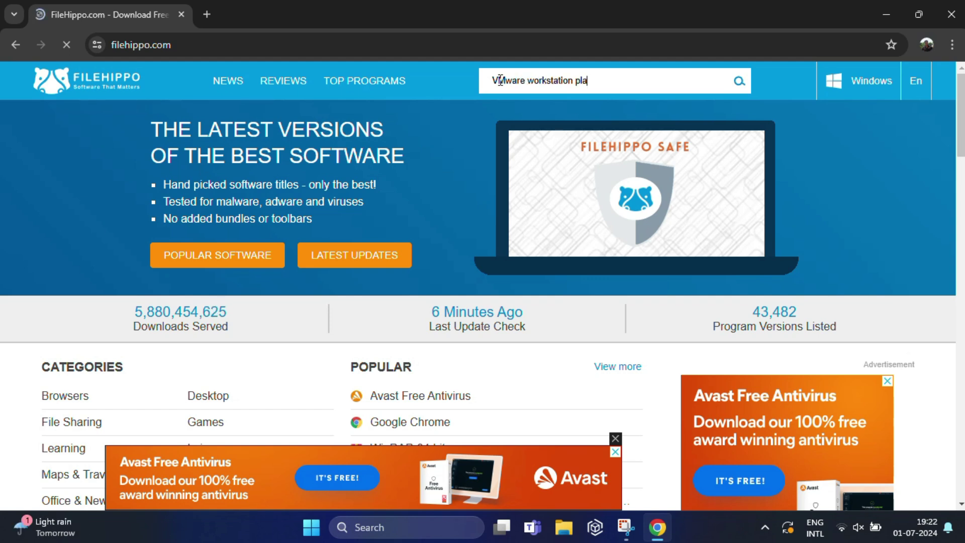
type("yer")
key("Return")
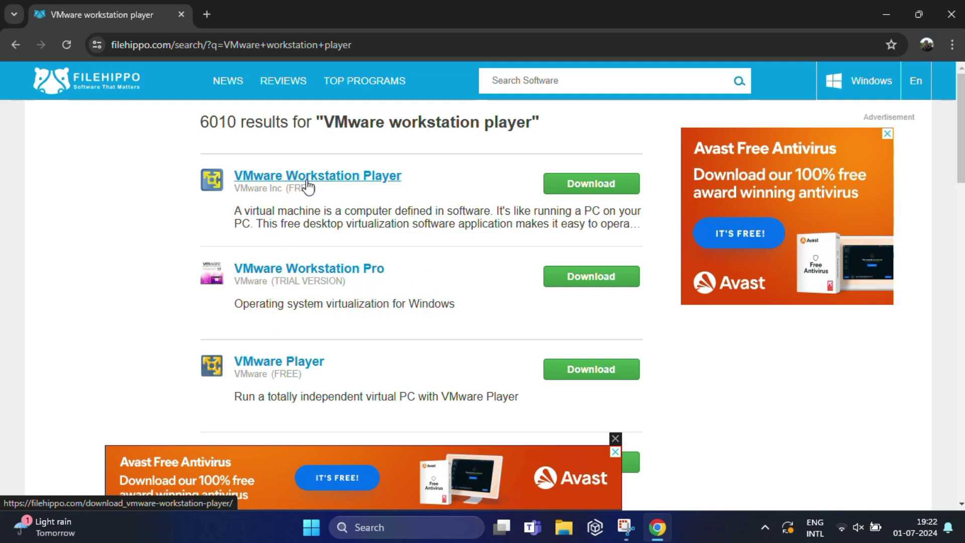
- Open the VMware Workstation Player page, close the ads, and download the free 16.1.1 installer
left_click(597, 186)
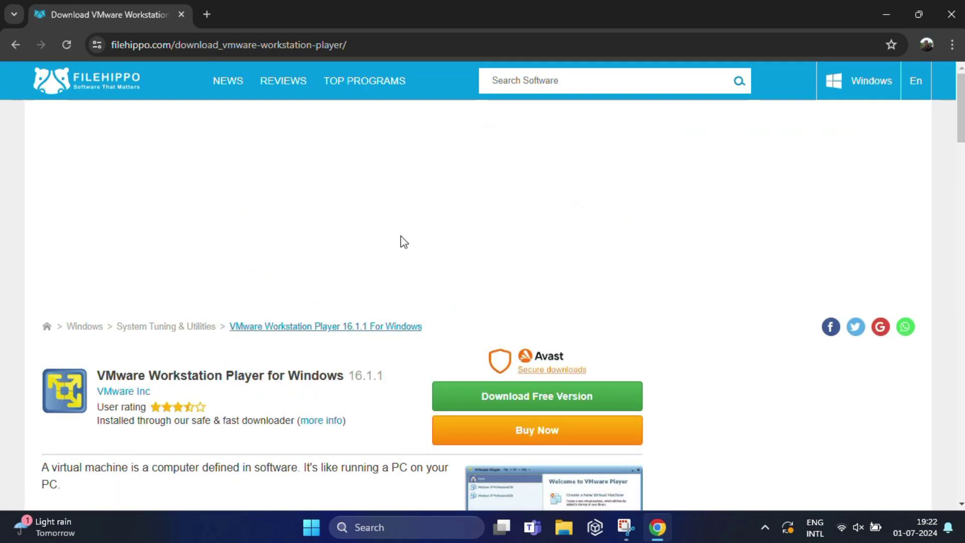
scroll(375, 254, "down", 1)
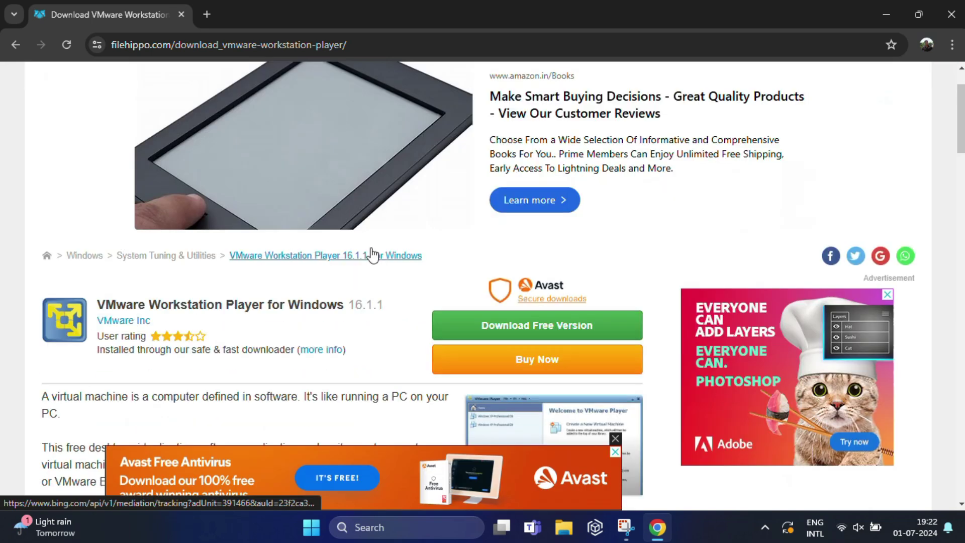
left_click(616, 452)
scroll(198, 327, "down", 2)
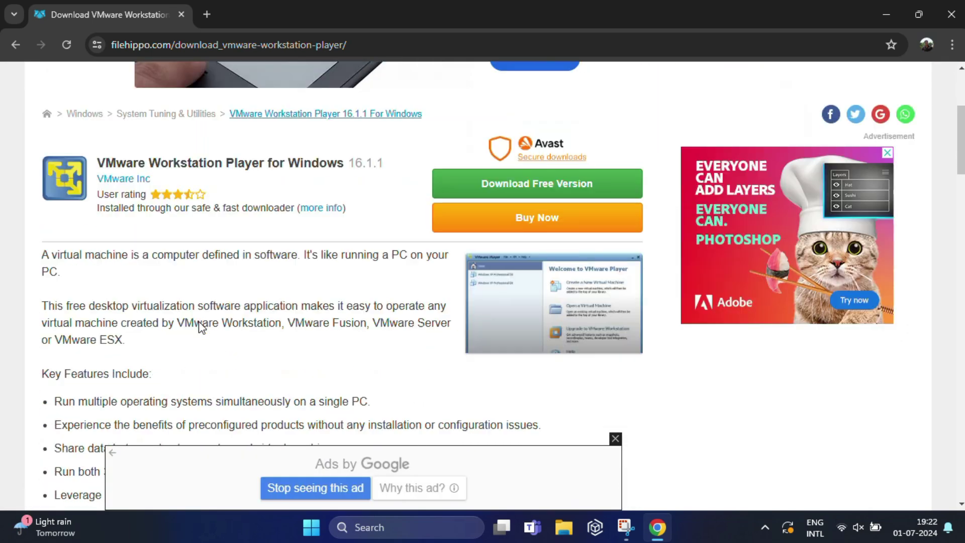
left_click(615, 441)
scroll(362, 339, "down", 4)
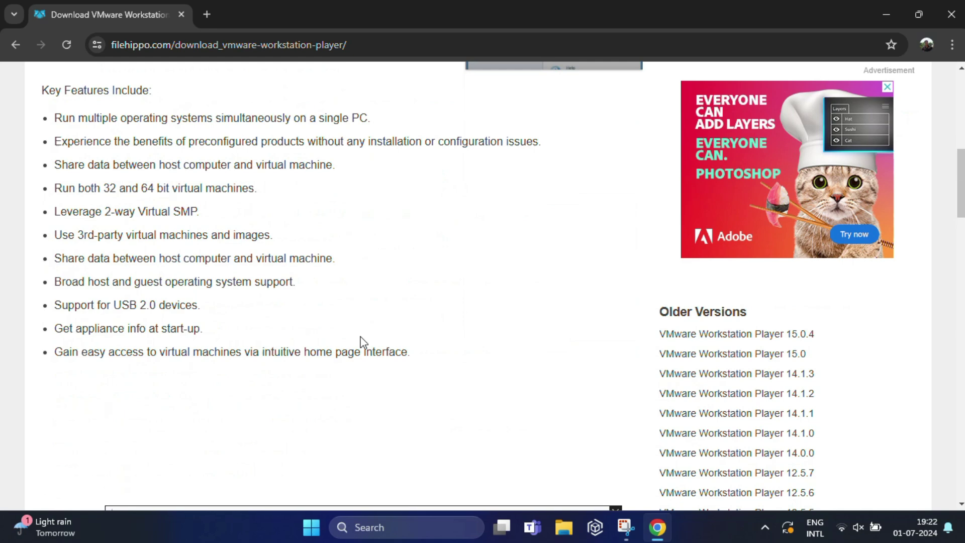
scroll(362, 340, "up", 1)
scroll(358, 341, "up", 5)
scroll(322, 343, "down", 1)
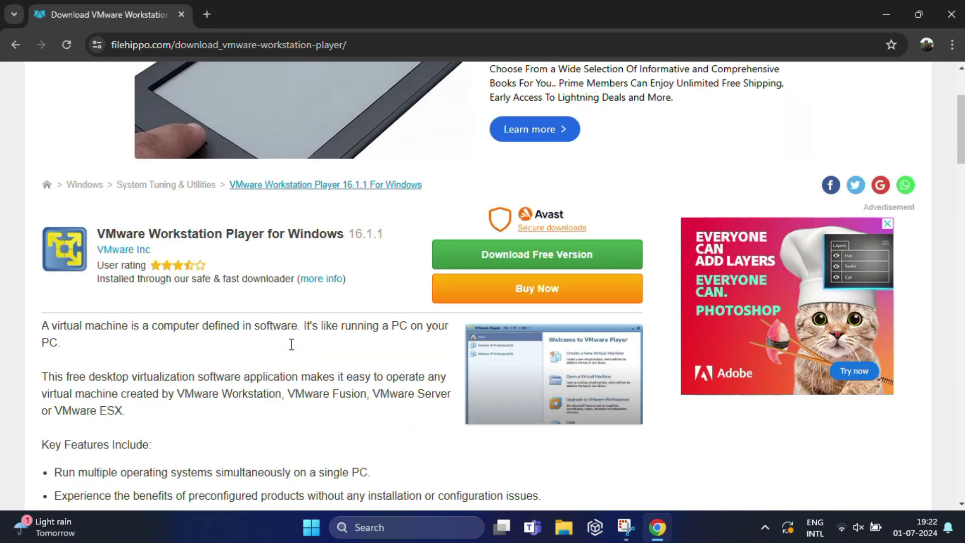
scroll(282, 302, "down", 1)
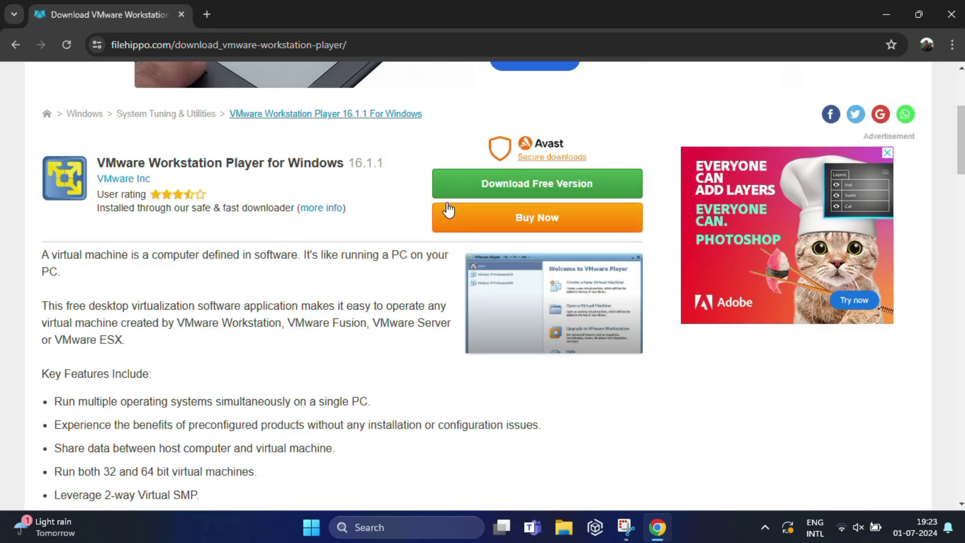
left_click(537, 185)
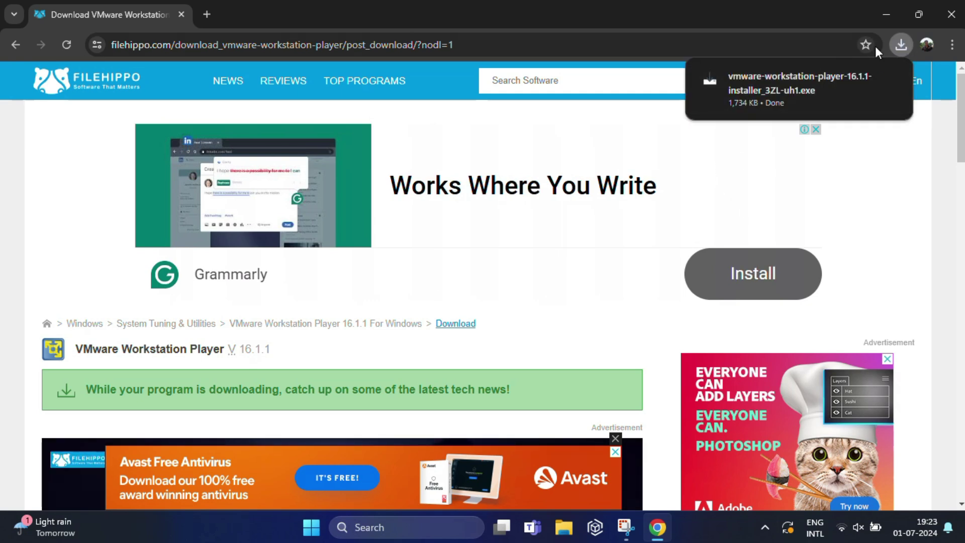
mouse_move(800, 89)
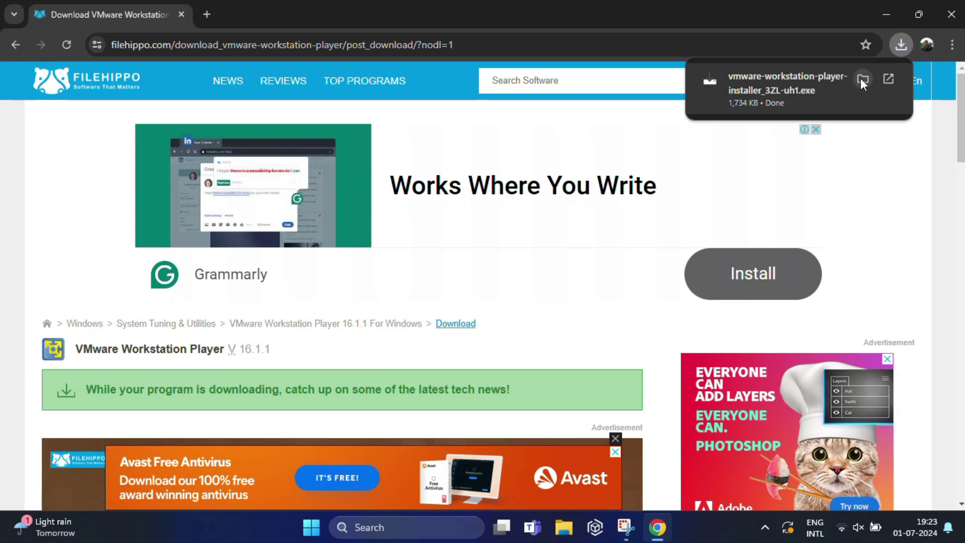
- Launch the downloaded installer, read through and accept the EULA, and reach Custom Setup
left_click(862, 78)
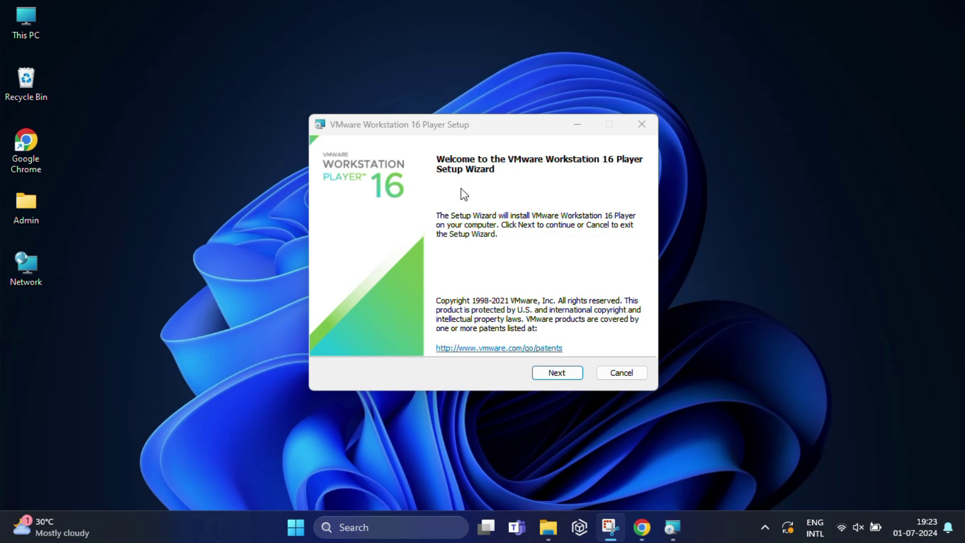
left_click(561, 378)
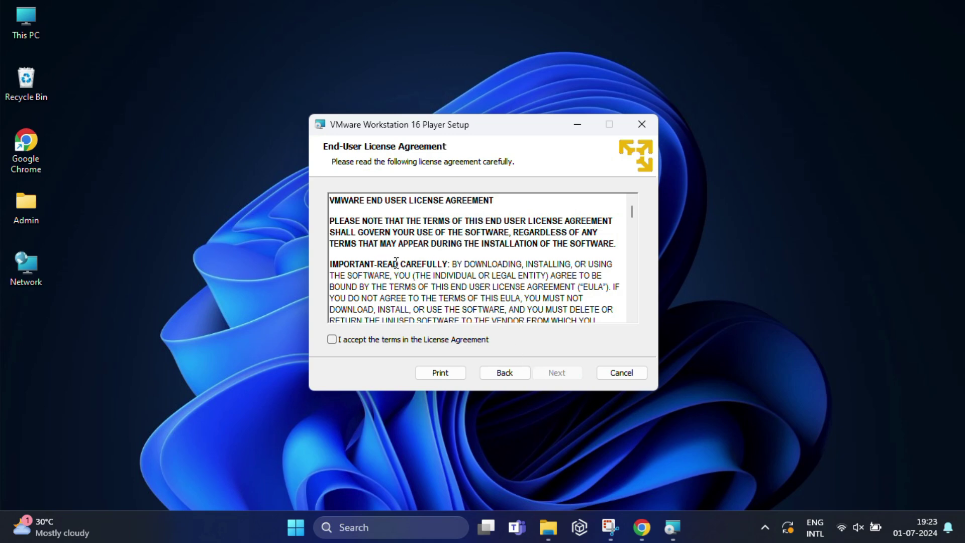
scroll(446, 267, "down", 3)
scroll(503, 261, "down", 5)
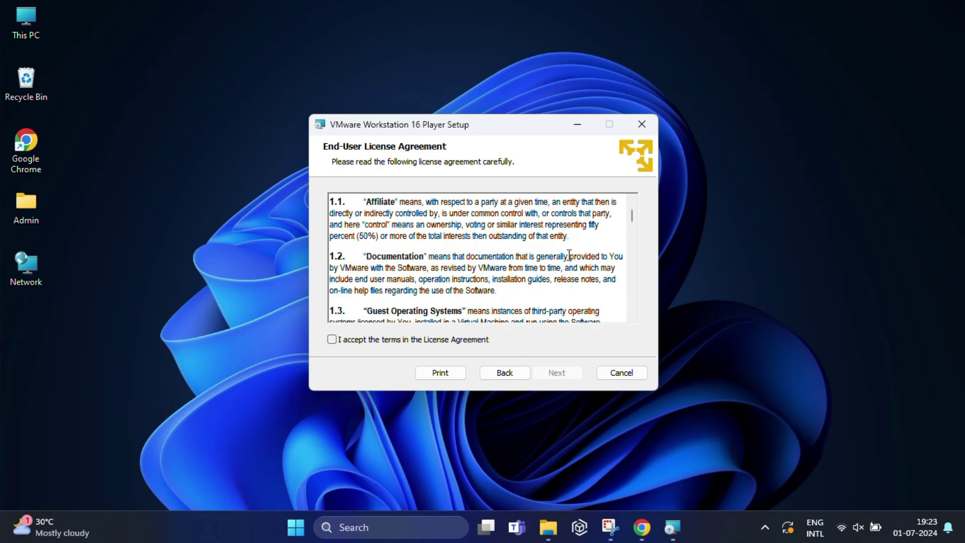
scroll(567, 259, "down", 5)
scroll(569, 254, "down", 5)
scroll(503, 276, "down", 5)
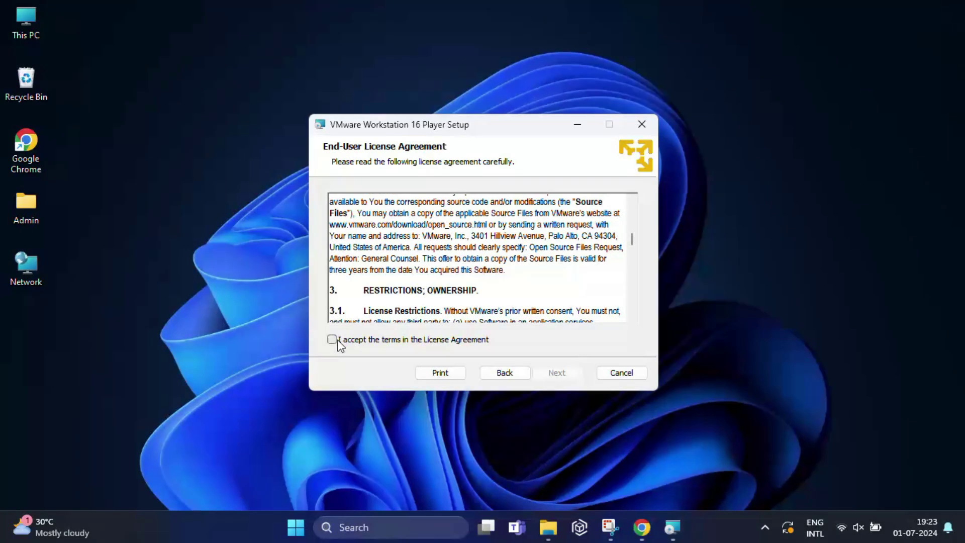
left_click(336, 340)
left_click(558, 374)
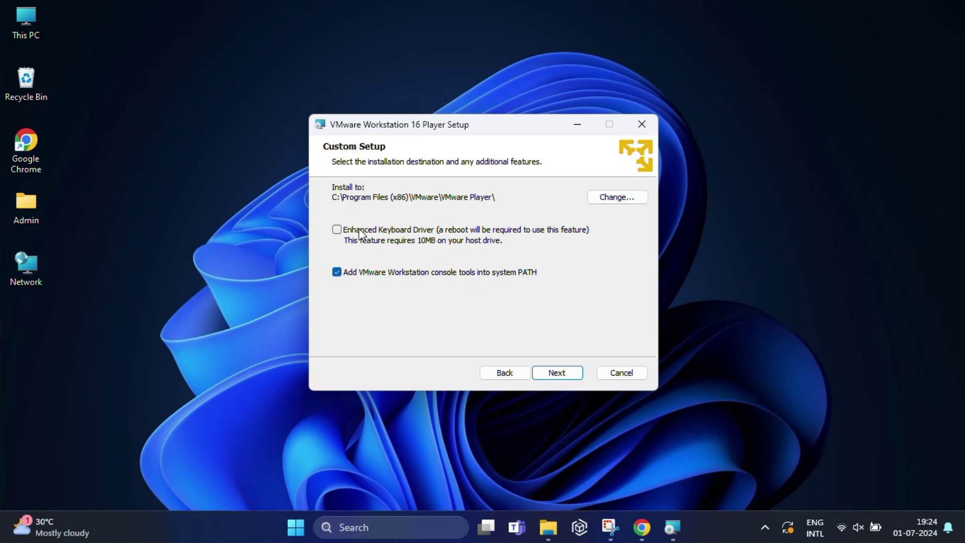
- Enable the Enhanced Keyboard Driver, turn off update checks and CEIP, and keep both shortcuts
left_click(337, 231)
left_click(558, 374)
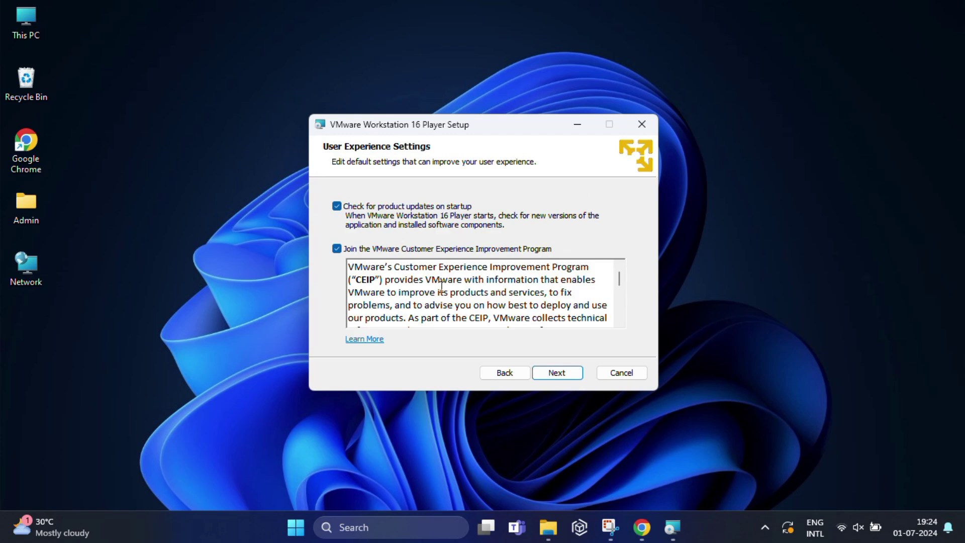
left_click(337, 206)
left_click(338, 249)
left_click(564, 372)
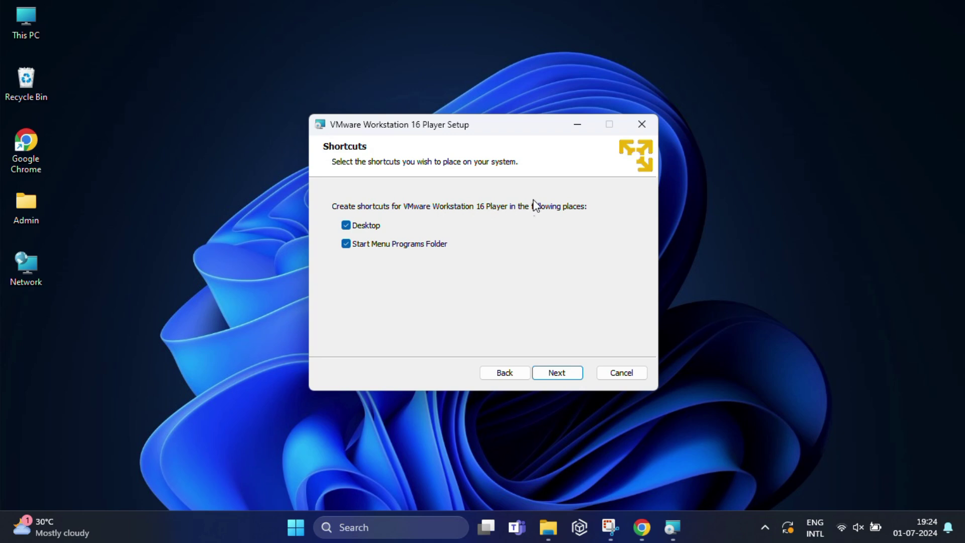
left_click(555, 372)
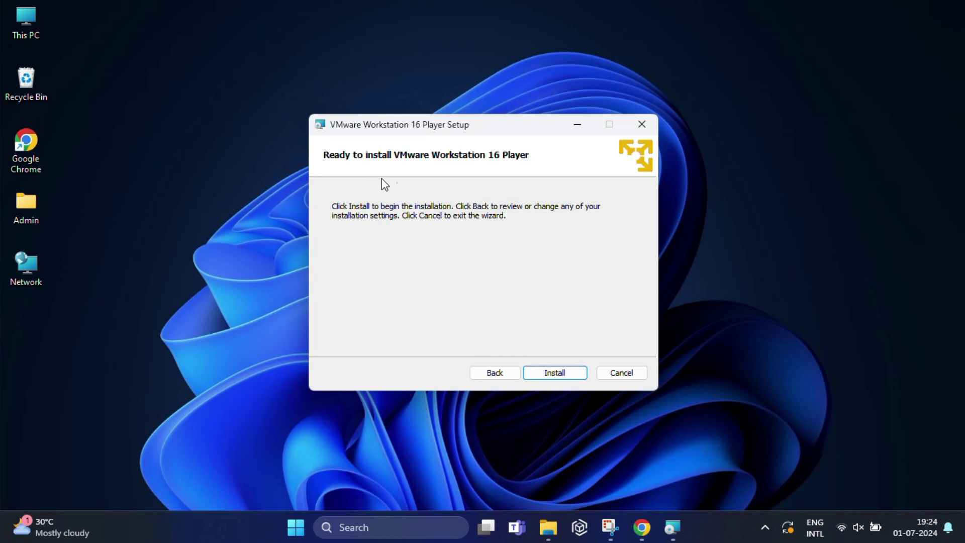
- Run the installation, finish the wizard, and choose No to restarting the computer now
left_click(556, 375)
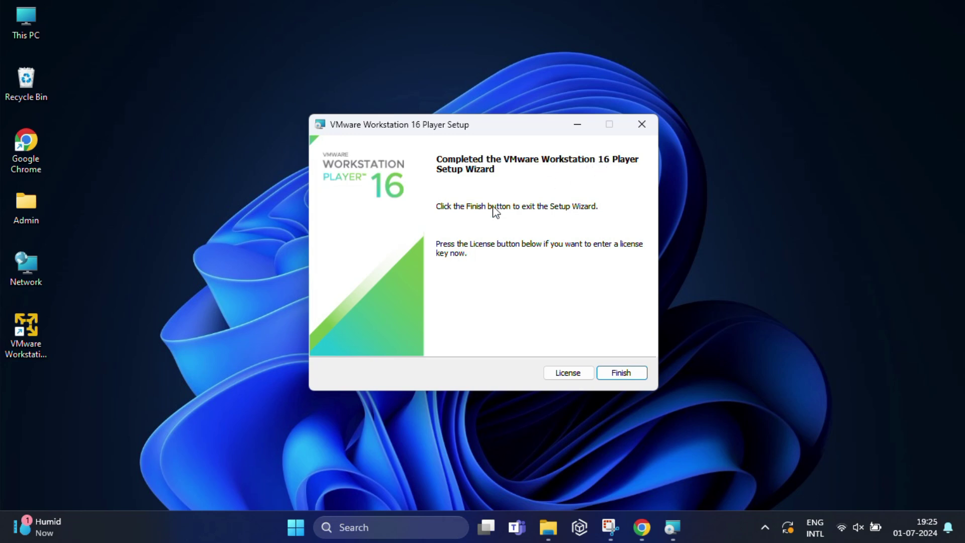
left_click(624, 375)
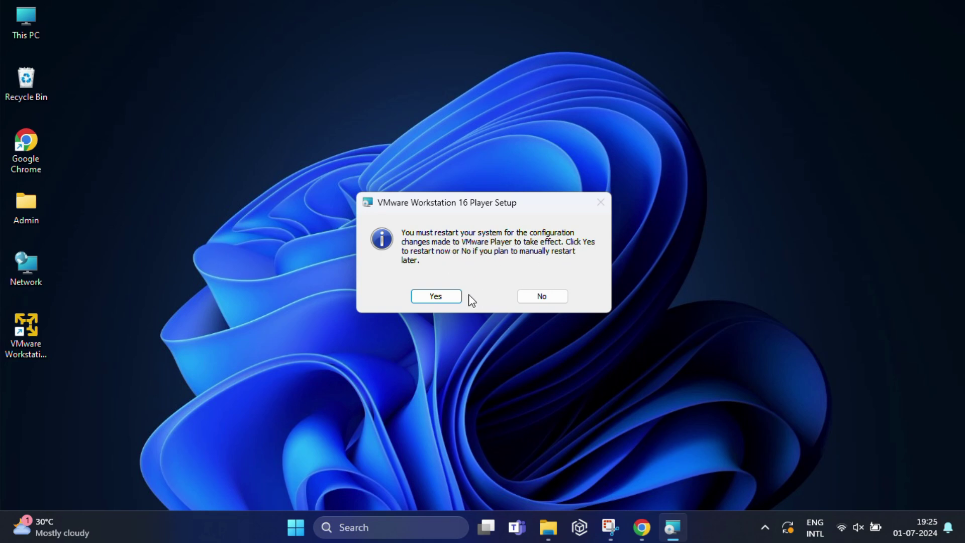
left_click(543, 297)
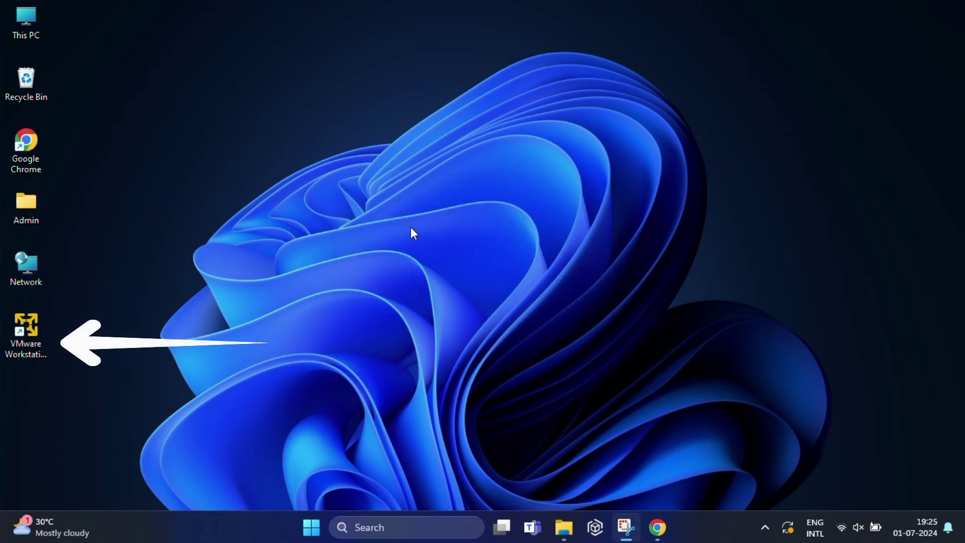
- Launch VMware Workstation from its desktop shortcut and drag its window toward the screen centre
left_click(26, 336)
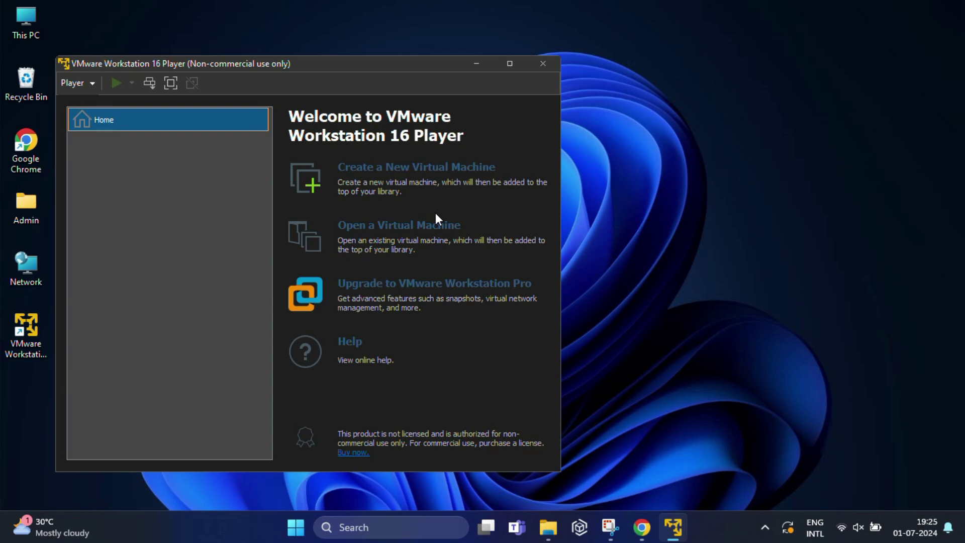
left_click_drag(331, 64, 495, 77)
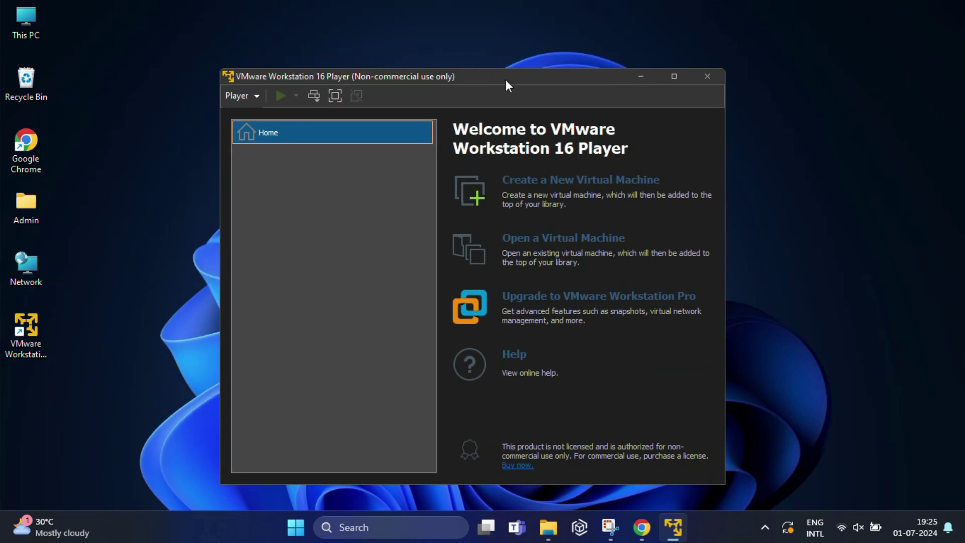
- Maximize and restore the player, open then cancel the New Virtual Machine wizard, and maximize again
left_click(674, 76)
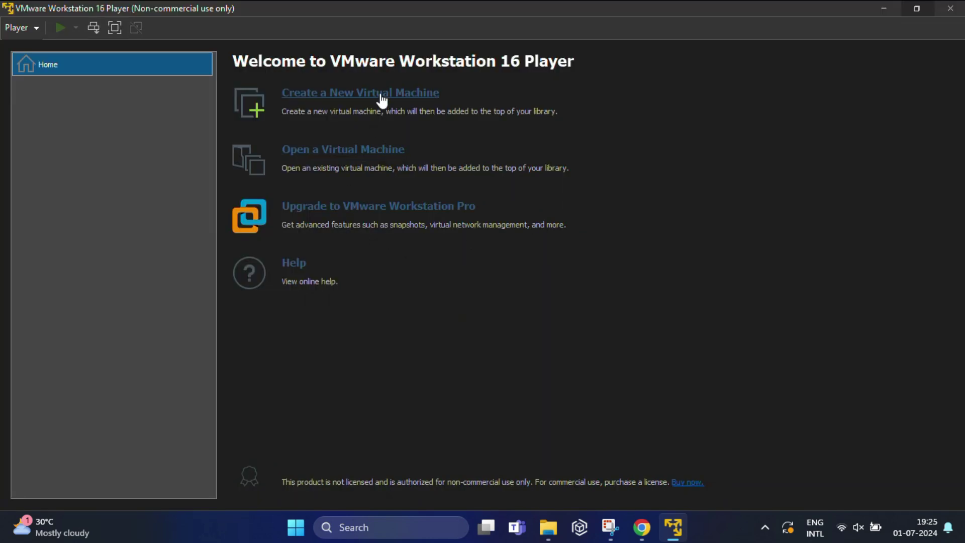
left_click(916, 9)
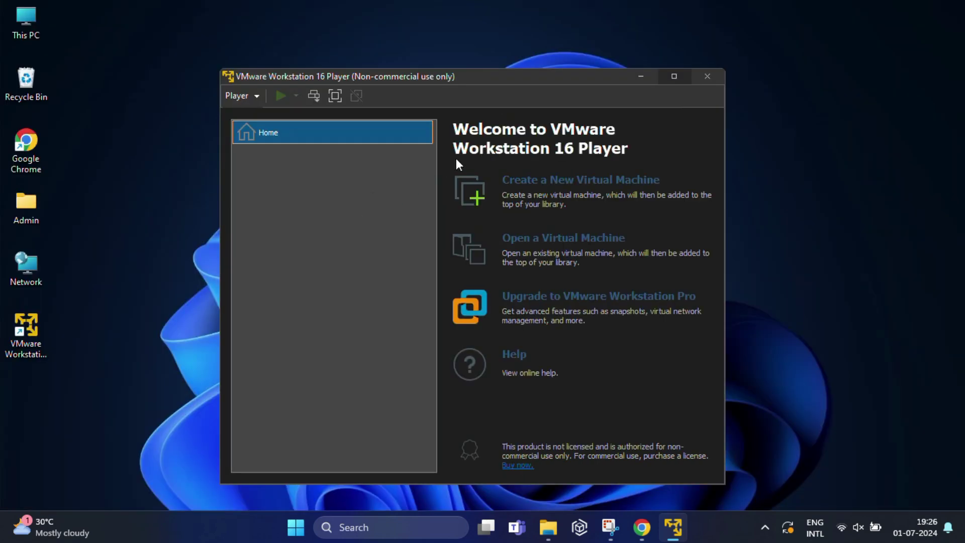
left_click(558, 185)
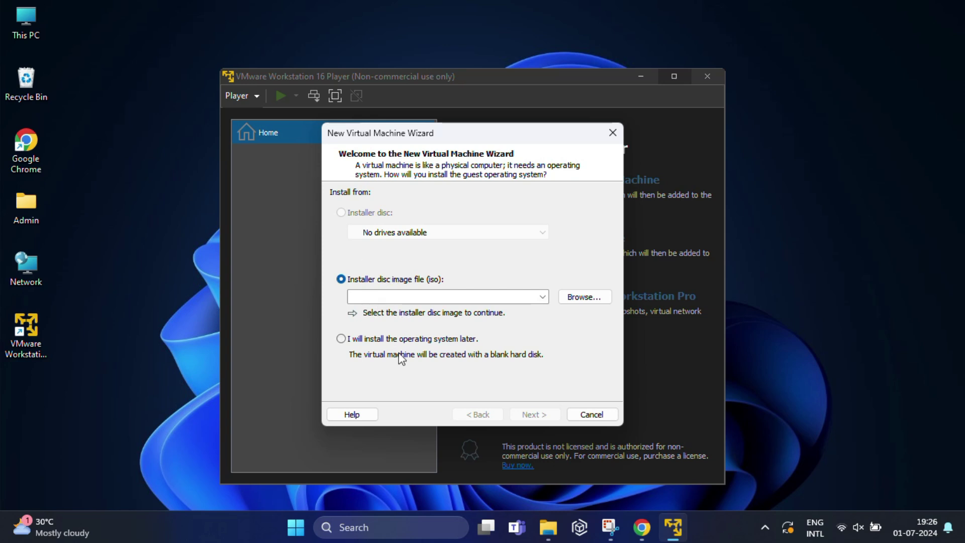
left_click(596, 416)
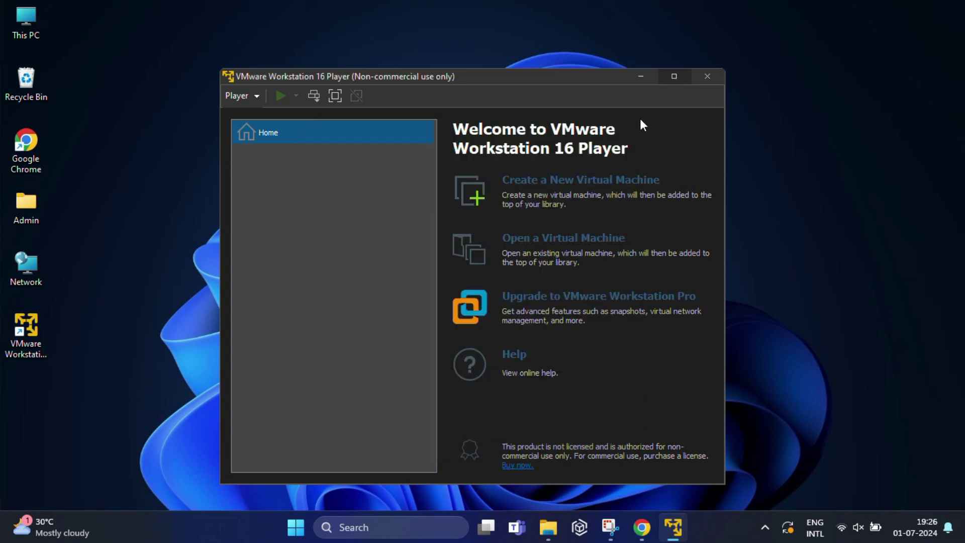
left_click(674, 77)
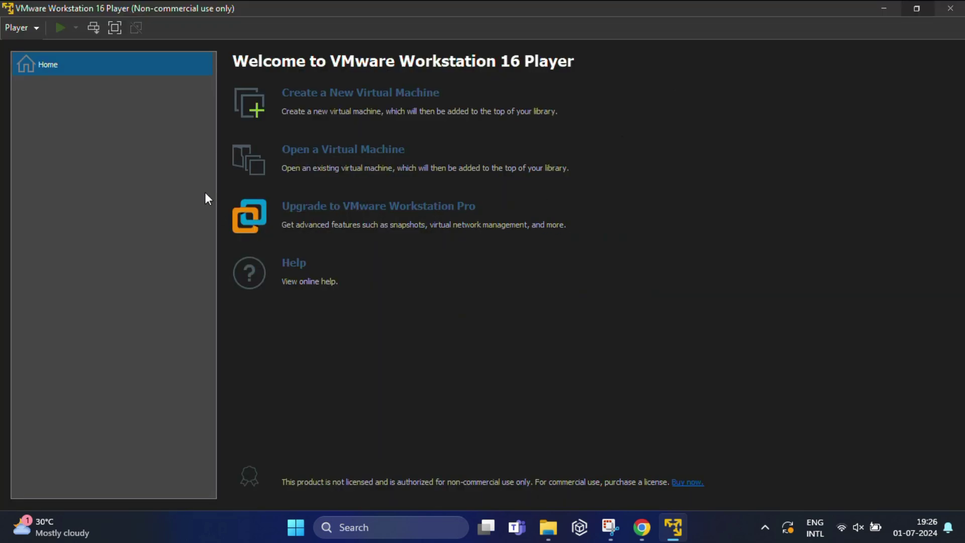